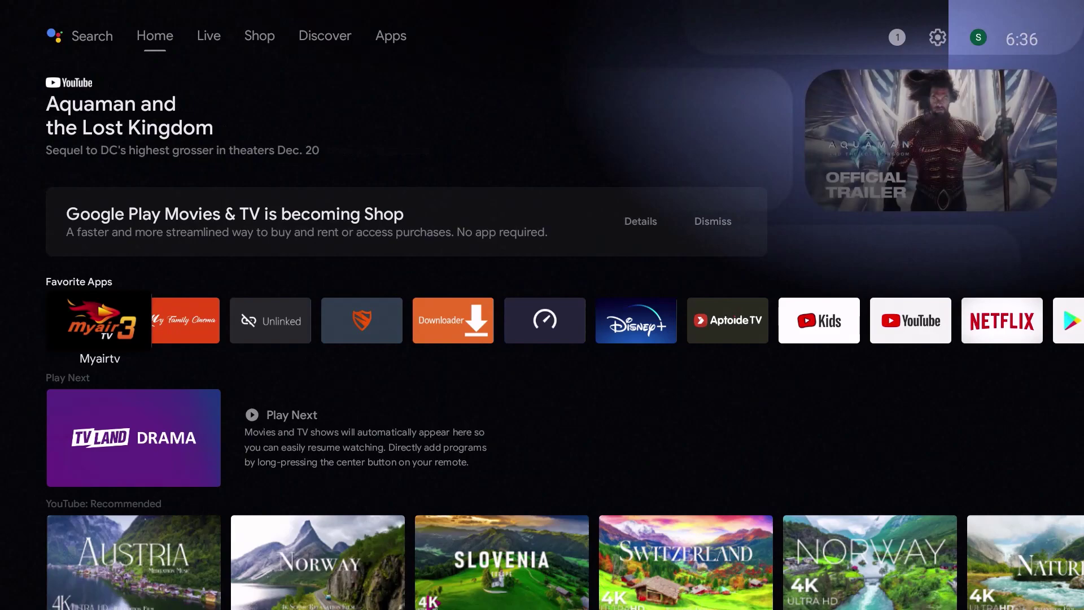
Step: Open the device Settings panel and go into Device Preferences
key(Up)
key(Up)
key(Up)
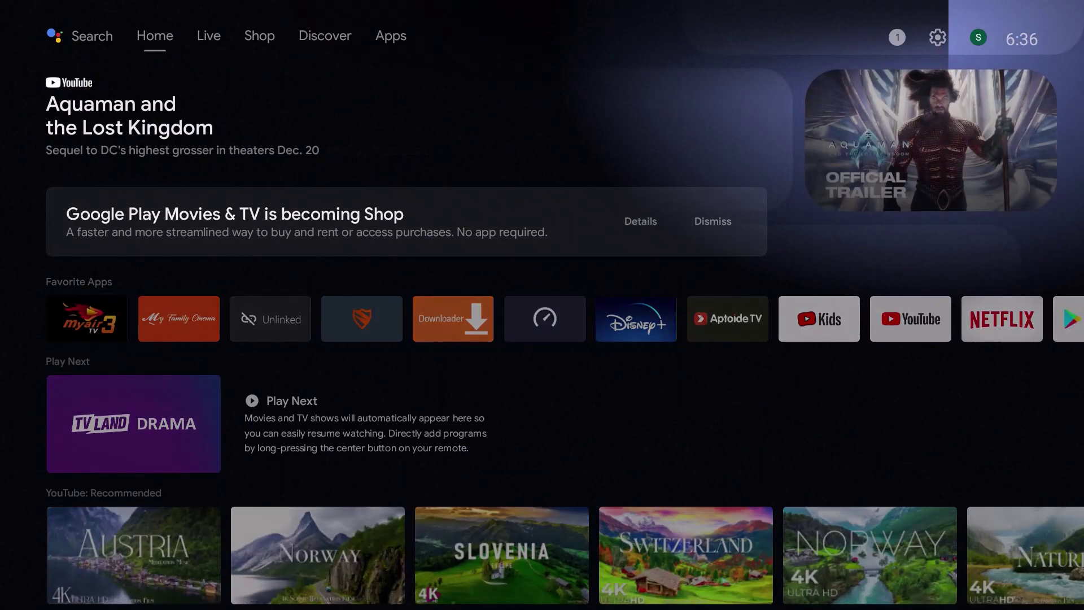
key(Right)
key(Right)
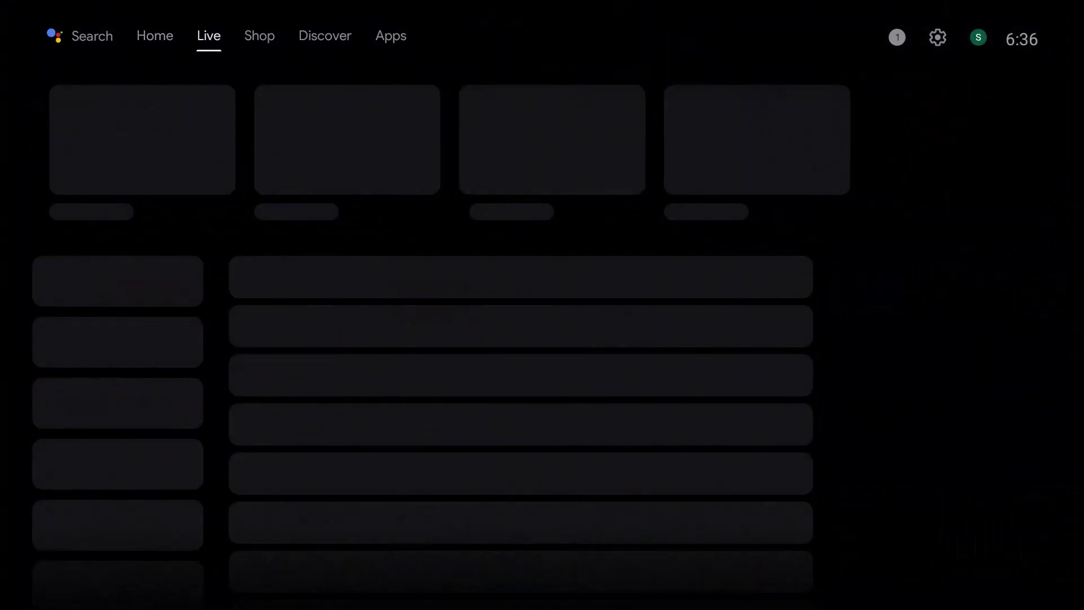
key(Right)
key(Right)
key(Right)
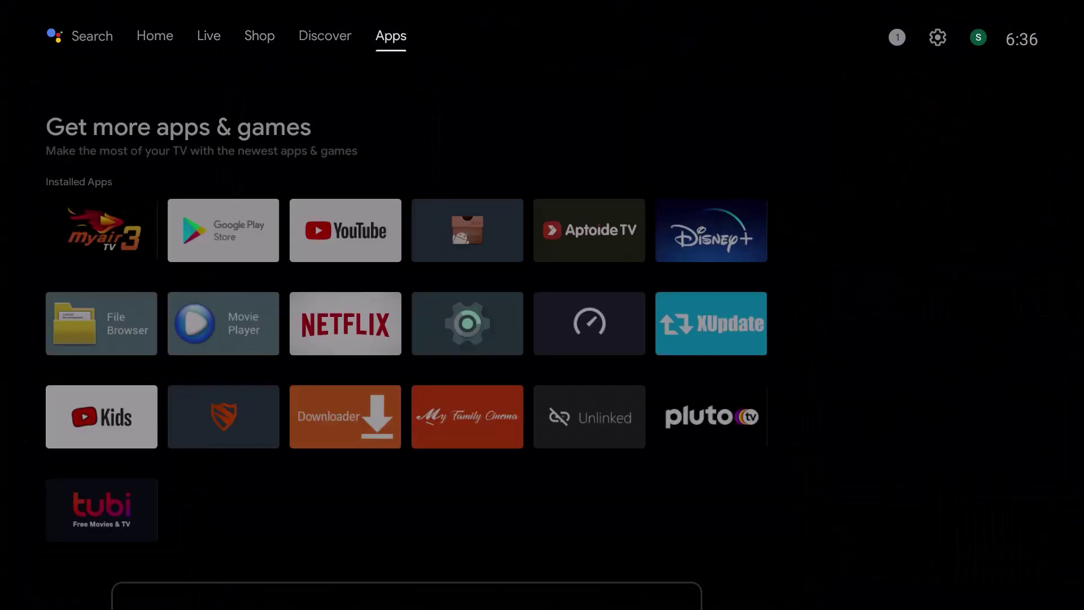
key(Right)
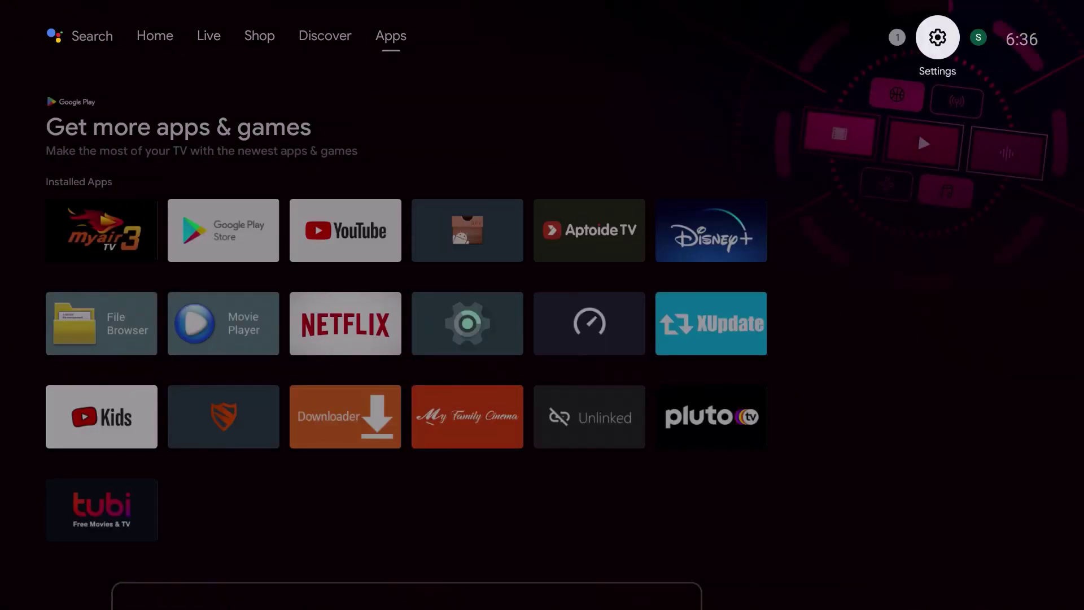
key(Return)
key(Down)
key(Down)
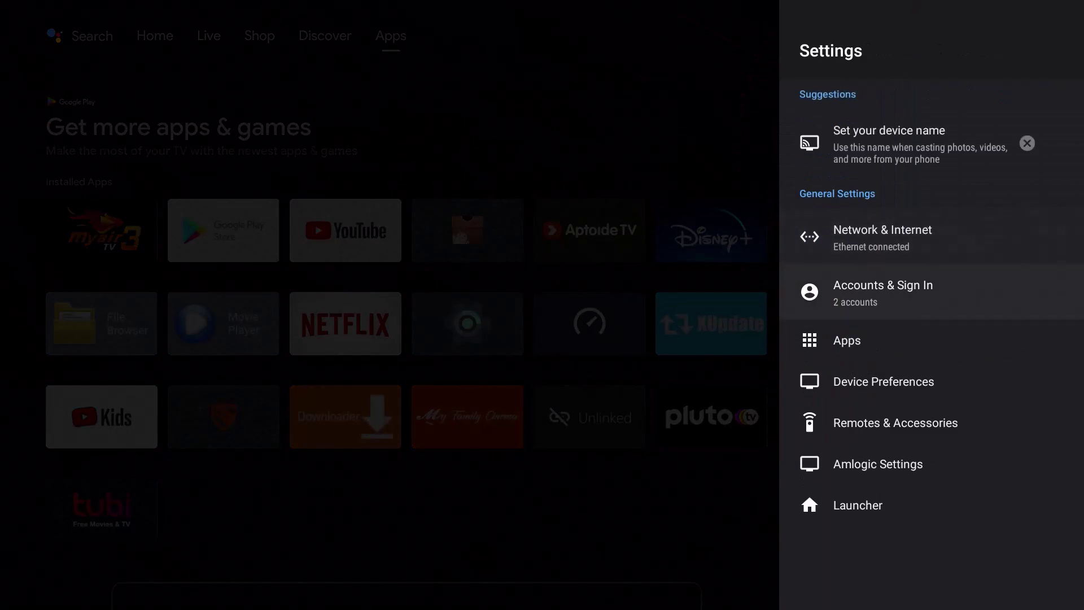
key(Down)
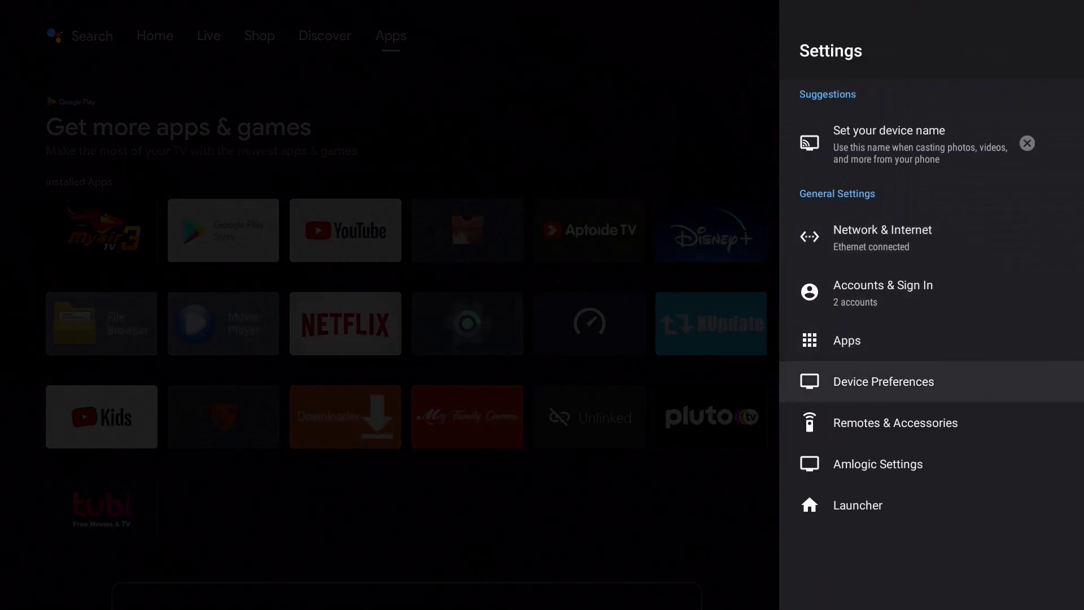
key(Return)
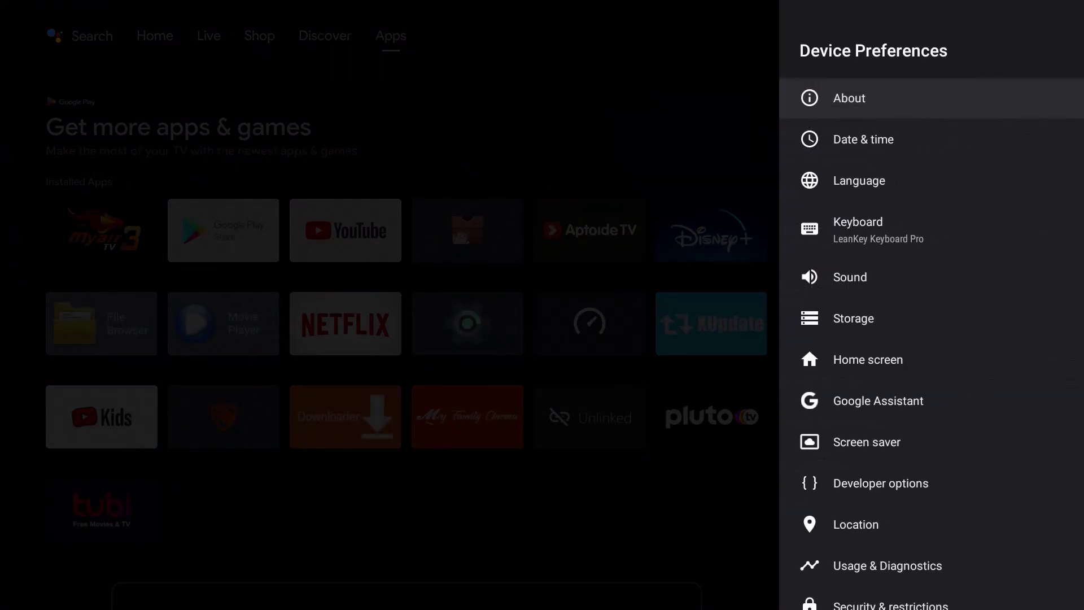
Step: In About, activate the Build number to confirm developer mode is already unlocked
key(Return)
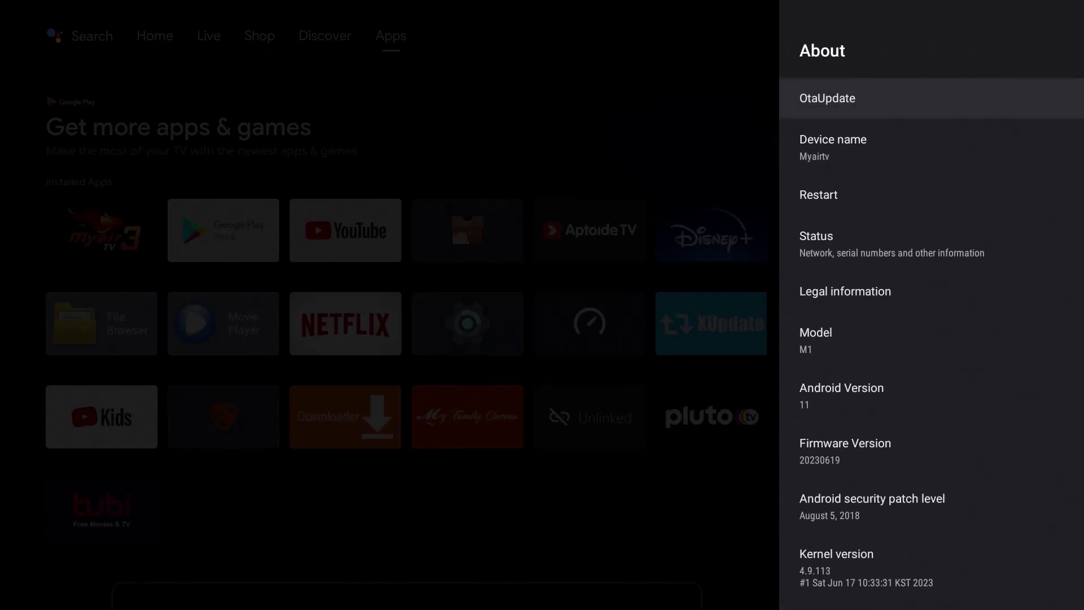
key(Down)
key(Down)
key(Down)
key(Down)
key(Down)
key(Down)
key(Down)
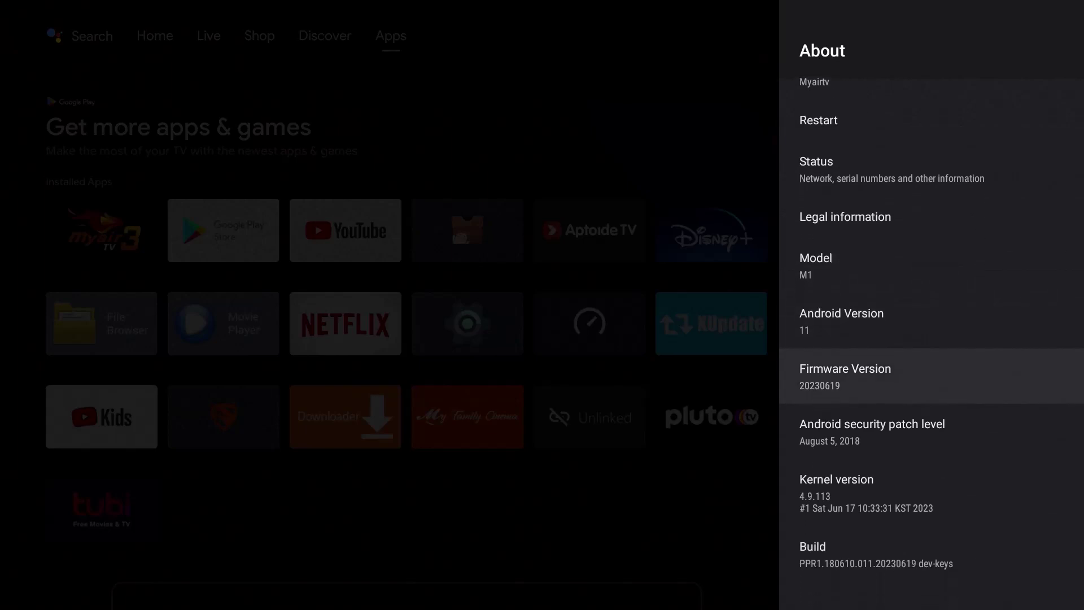
key(Down)
key(Down)
key(Down)
key(Return)
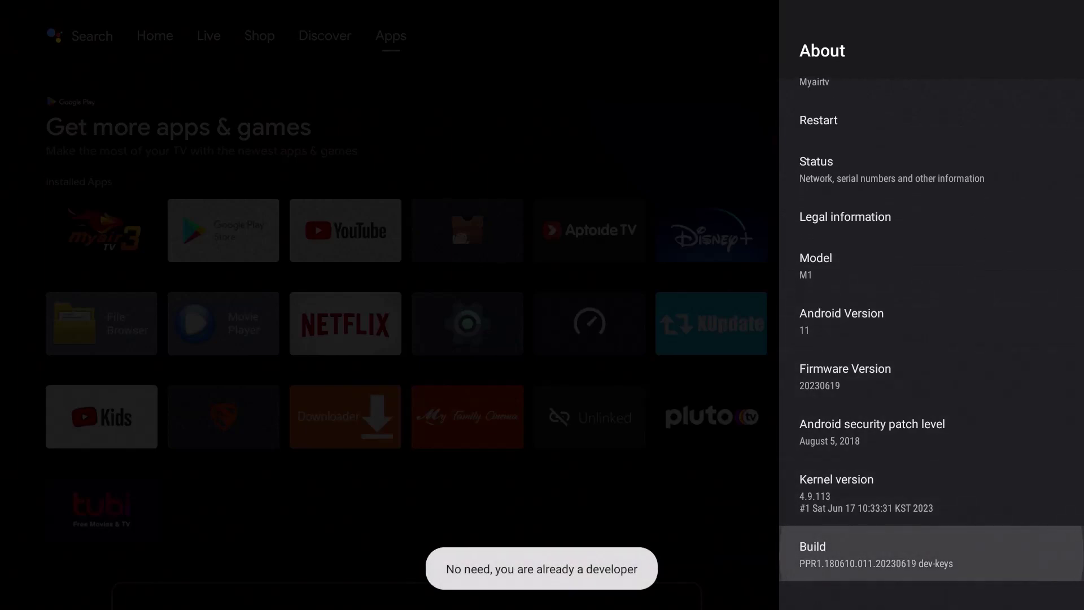
key(Return)
key(Return)
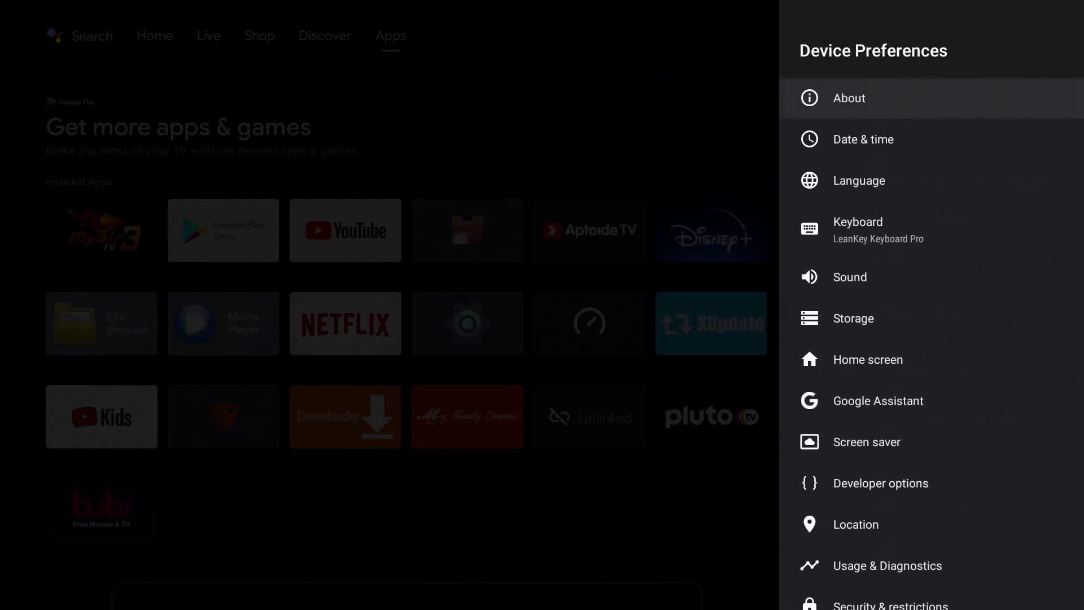
Step: Open Developer options from the Device Preferences list
key(Down)
key(Down)
key(Down)
key(Down)
key(Down)
key(Down)
key(Down)
key(Down)
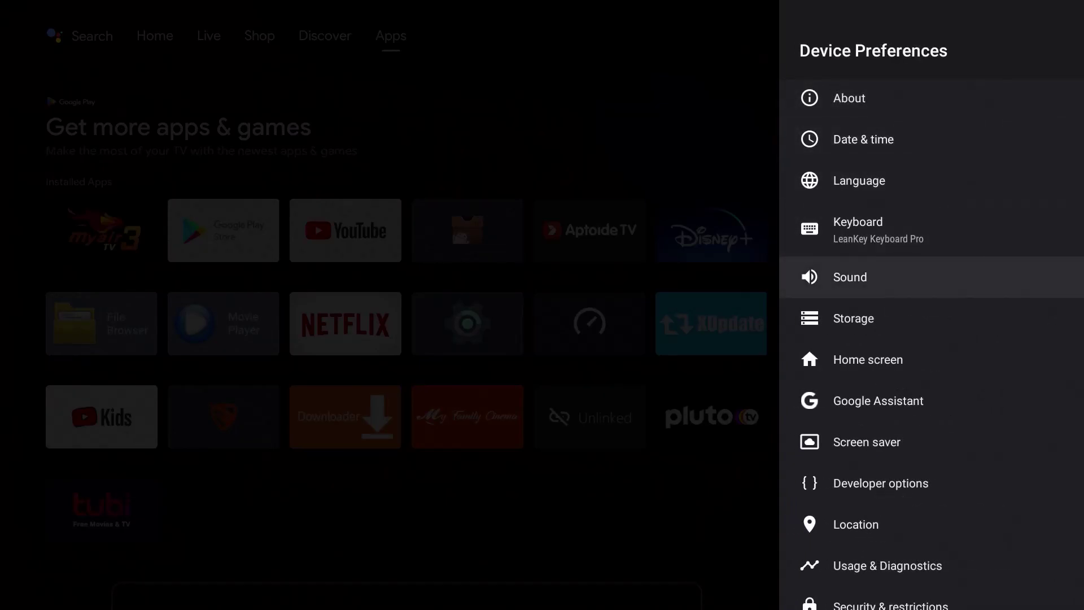
key(Down)
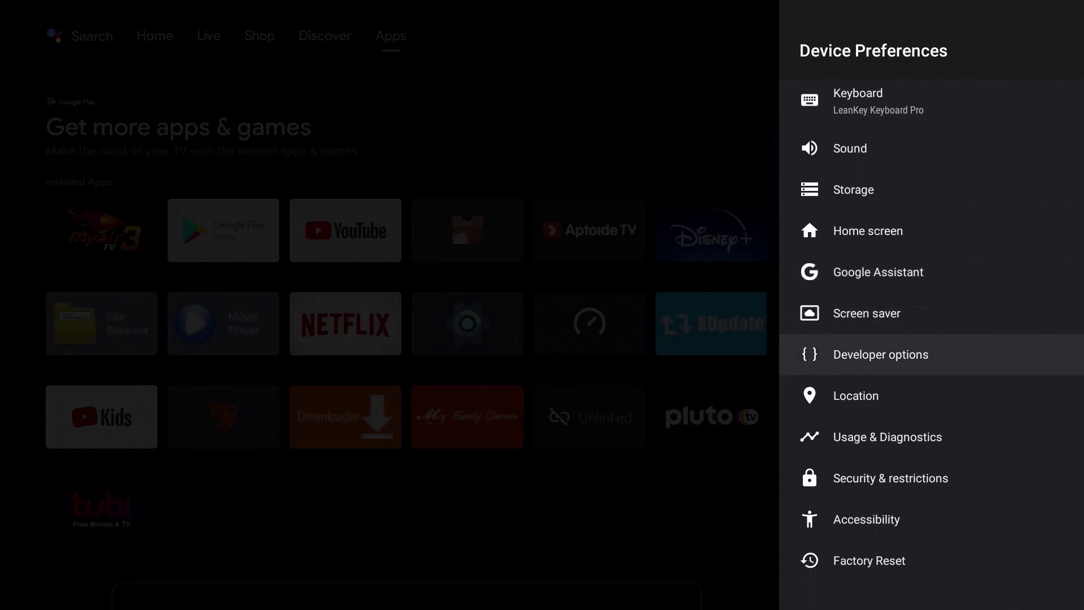
key(Return)
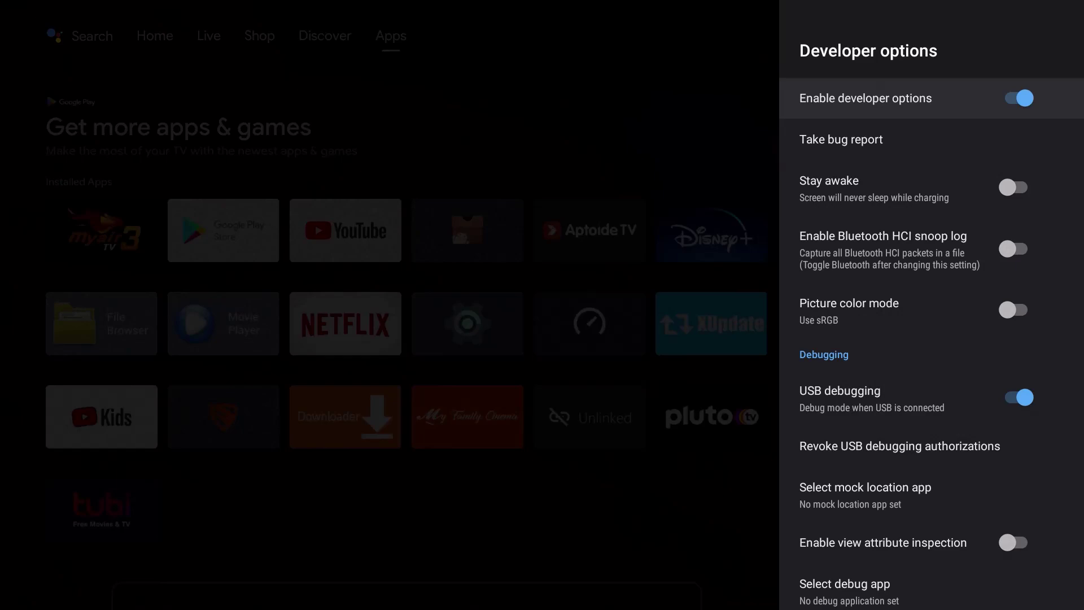
Step: Toggle the Picture color mode setting in Developer options
key(Down)
key(Down)
key(Down)
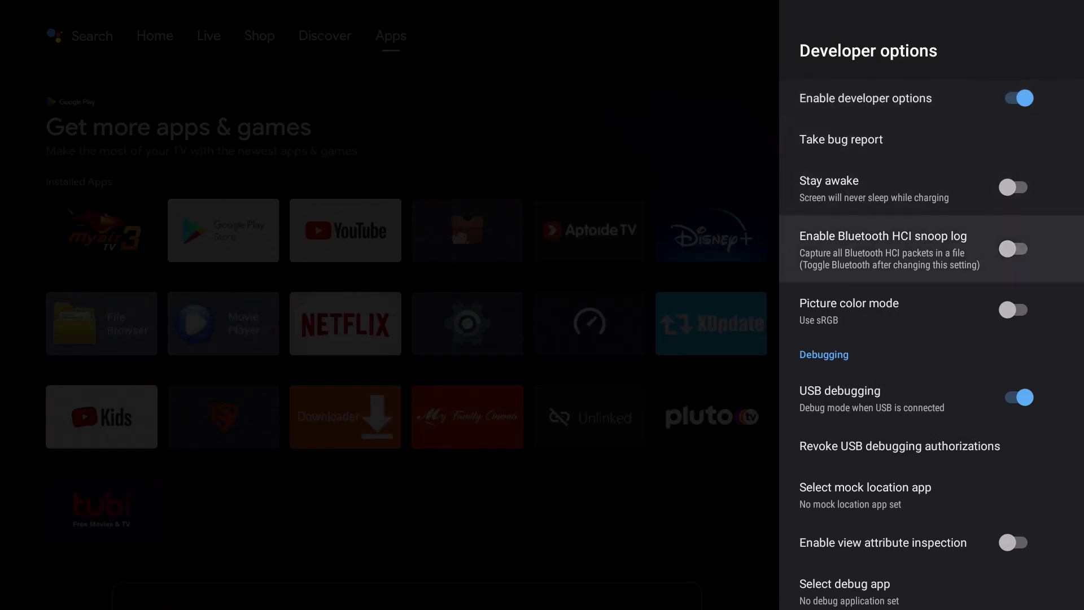
key(Down)
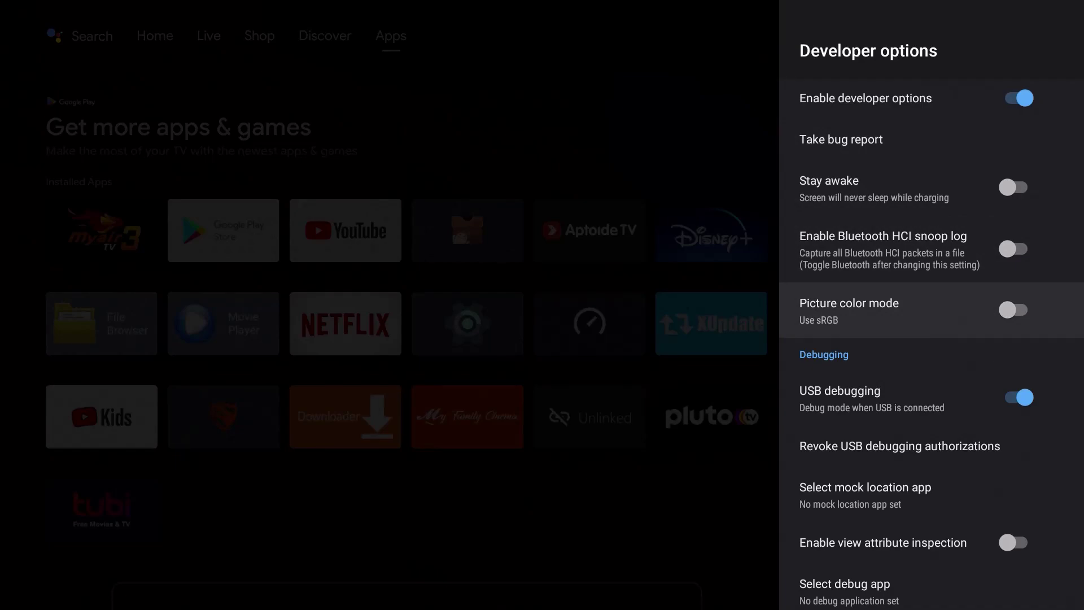
key(Return)
Step: Switch USB debugging off and then back on
key(Down)
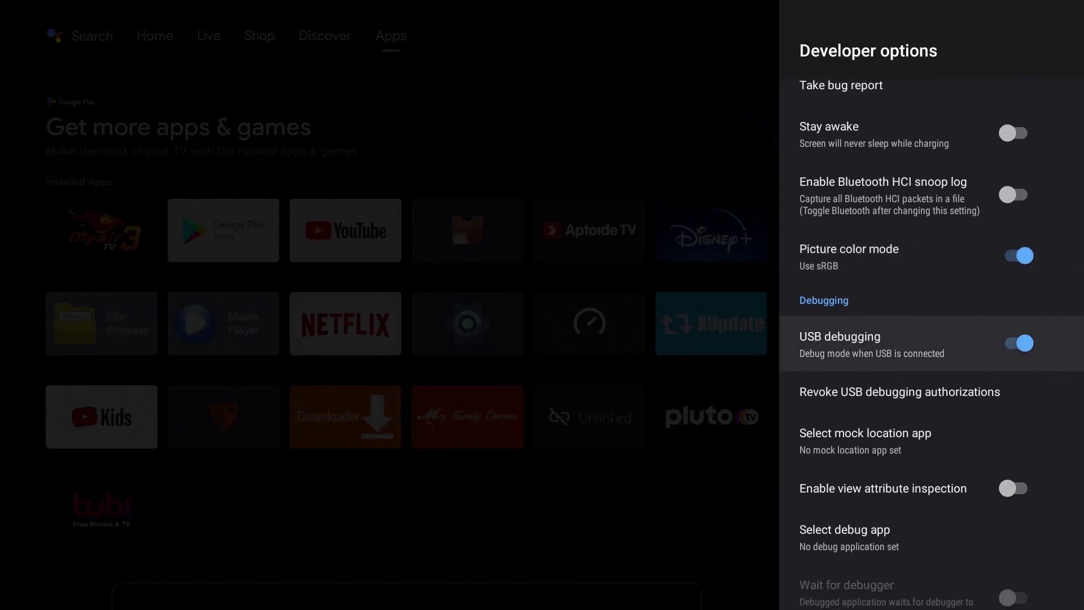
key(Return)
key(Return)
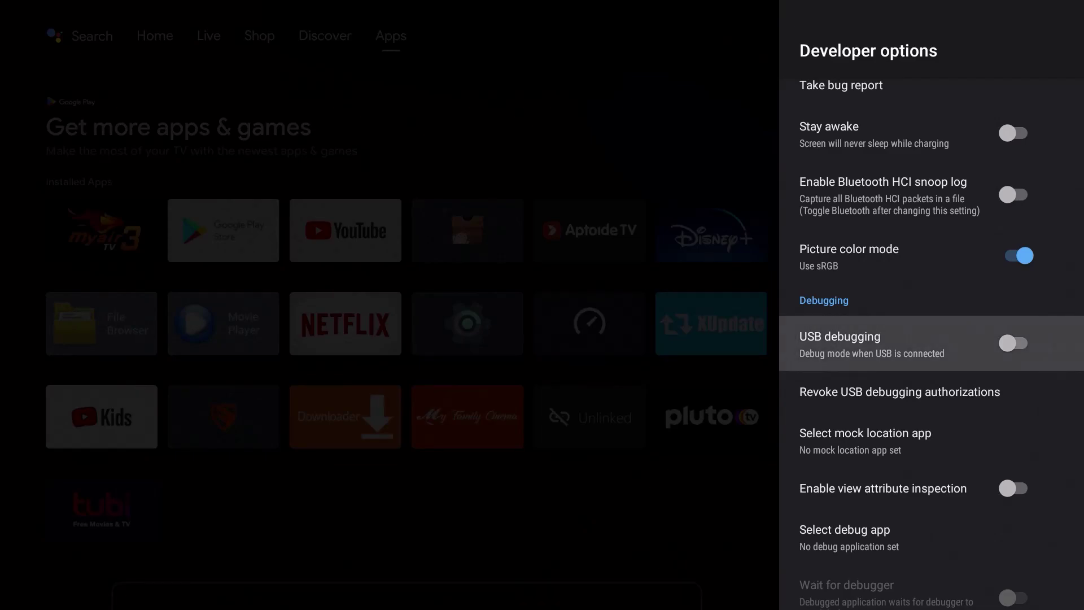
key(Return)
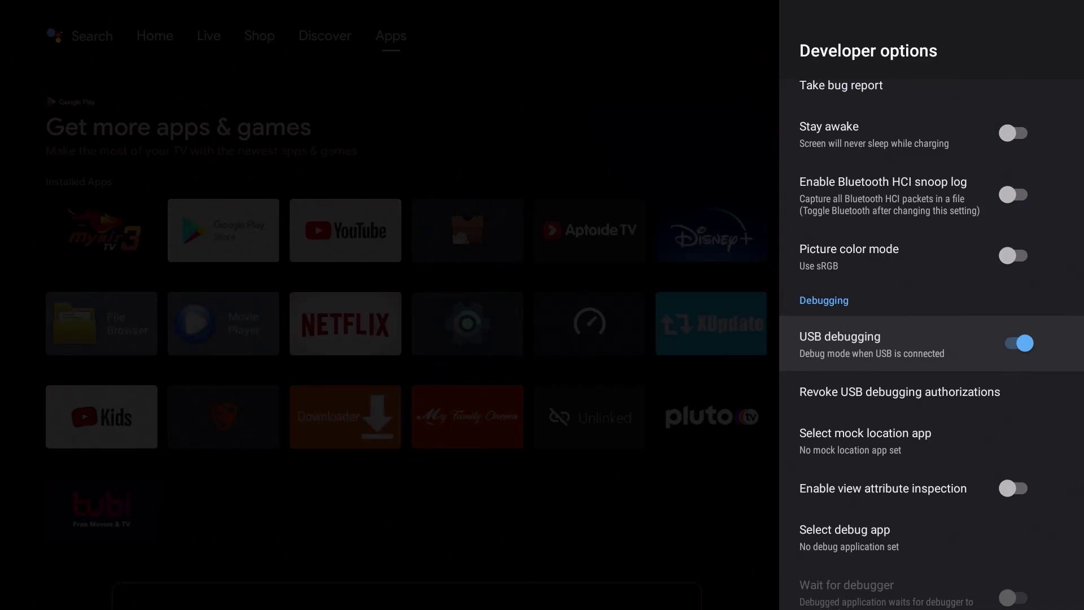
key(Down)
key(Down)
key(Down)
key(Down)
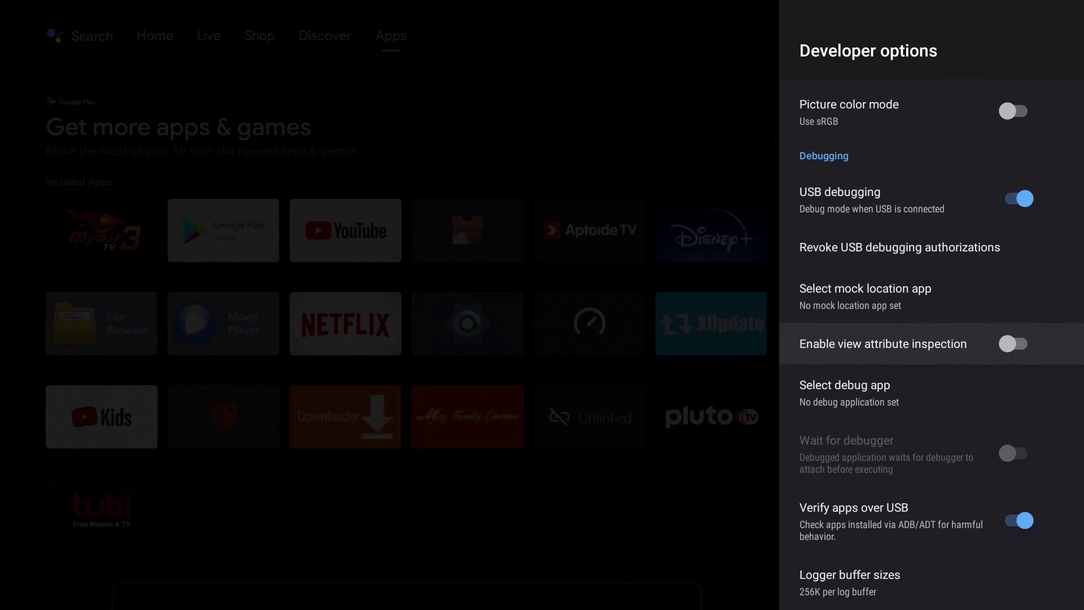
key(Down)
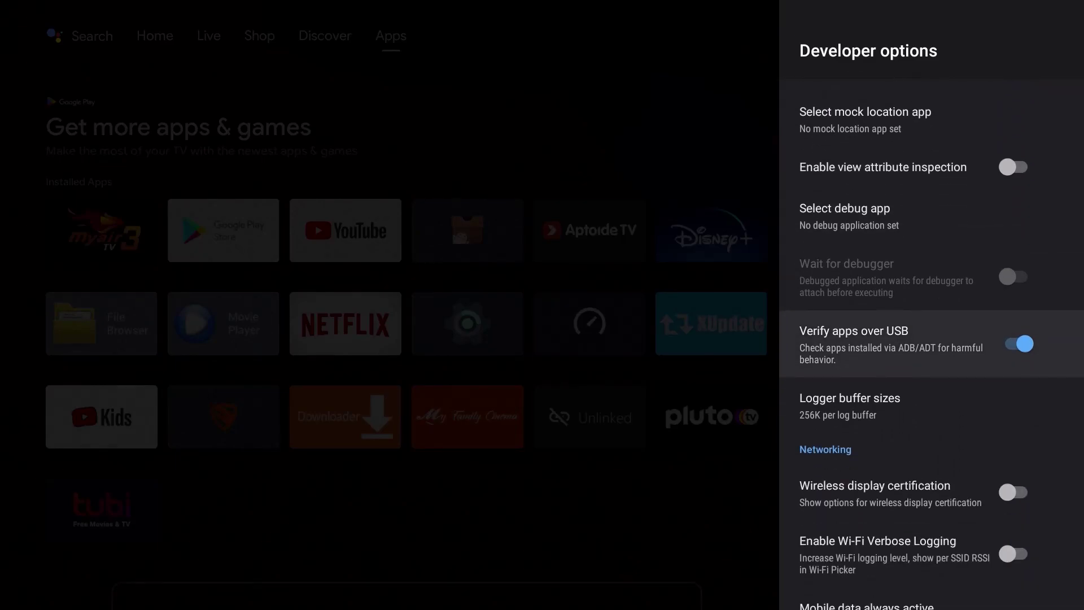
key(Down)
key(Up)
Step: Set Window animation scale to .5x
key(Down)
key(Down)
key(Down)
key(Down)
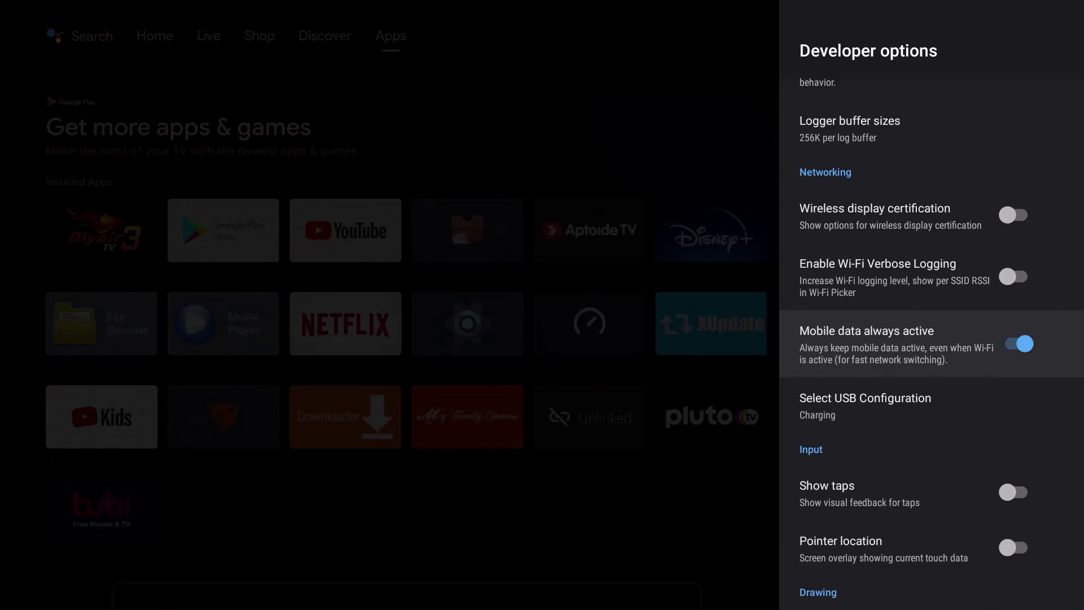
key(Down)
key(Down)
key(Down)
key(Down)
key(Down)
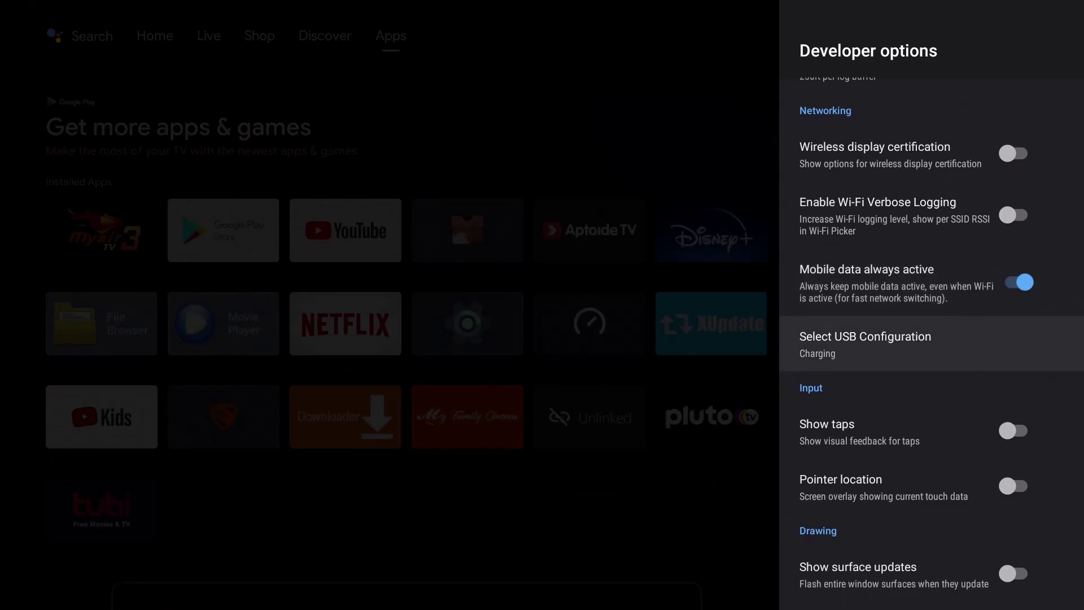
key(Down)
key(Down)
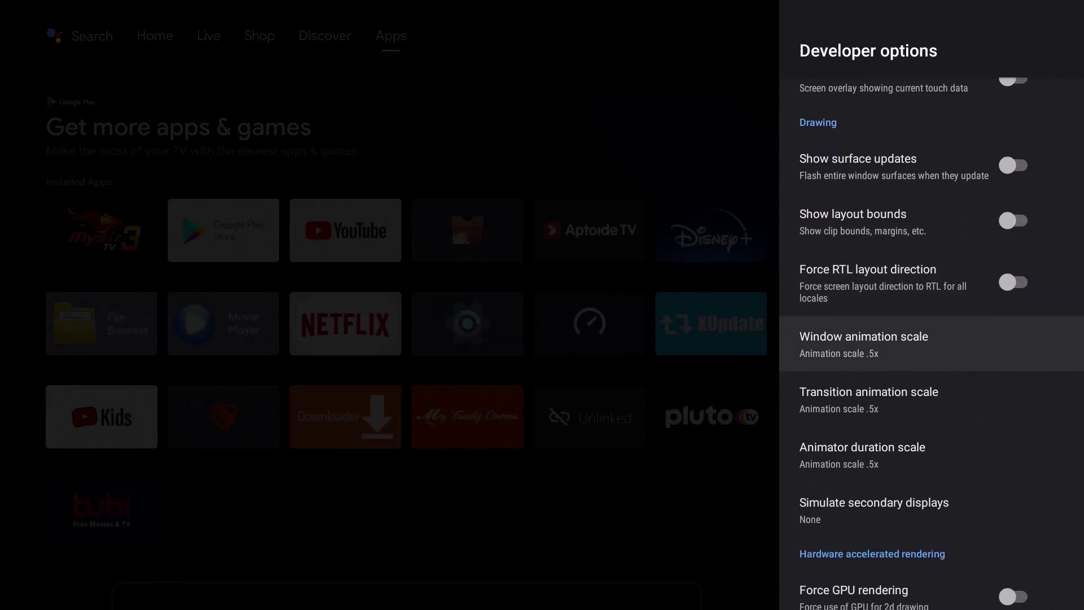
key(Down)
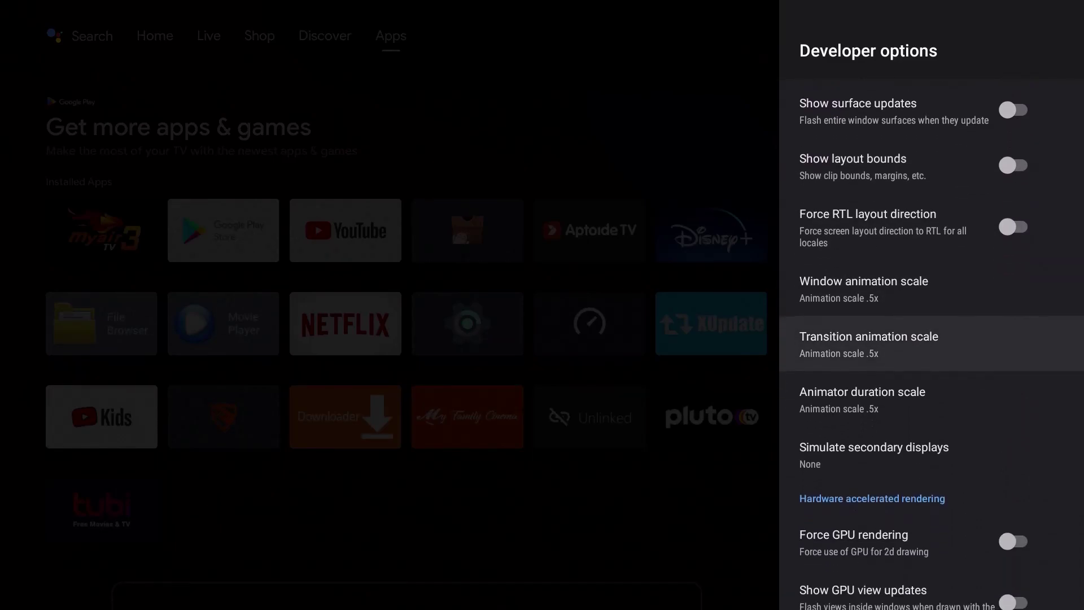
key(Down)
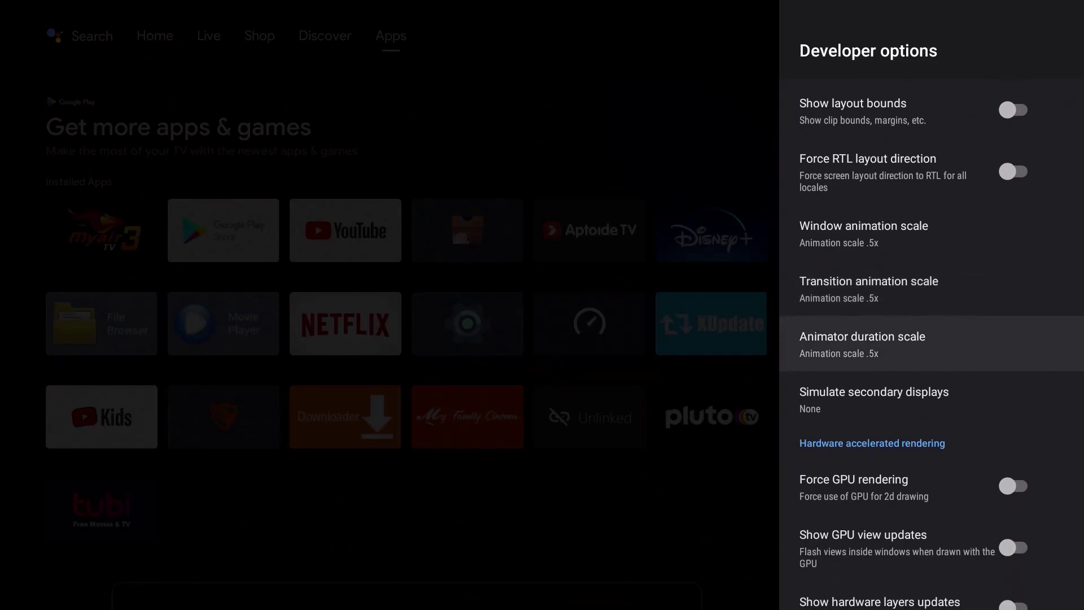
key(Up)
key(Up)
key(Return)
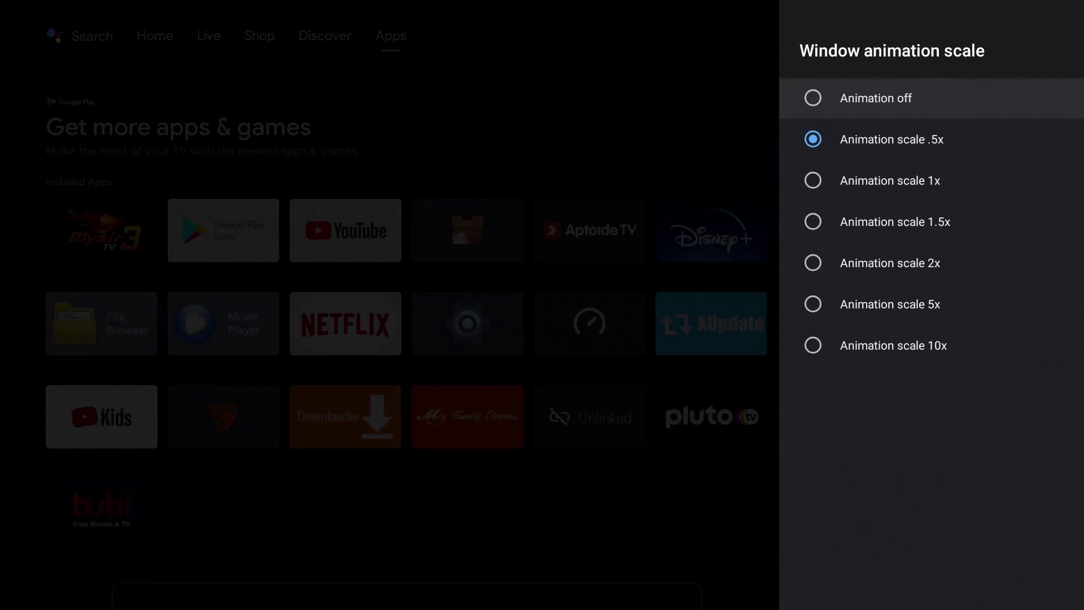
key(Down)
key(Down)
key(Down)
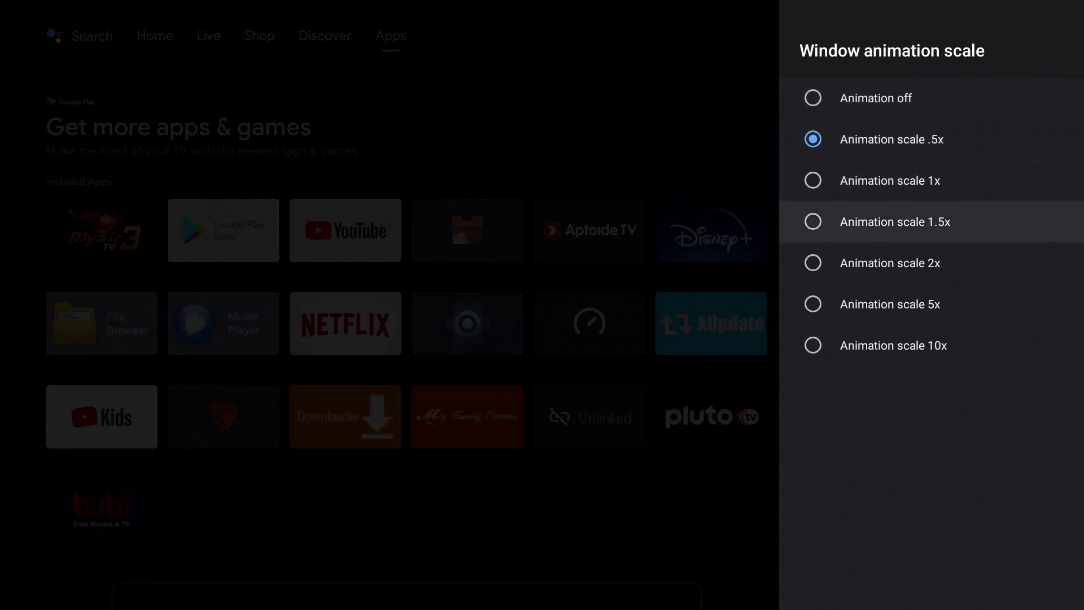
key(Up)
key(Up)
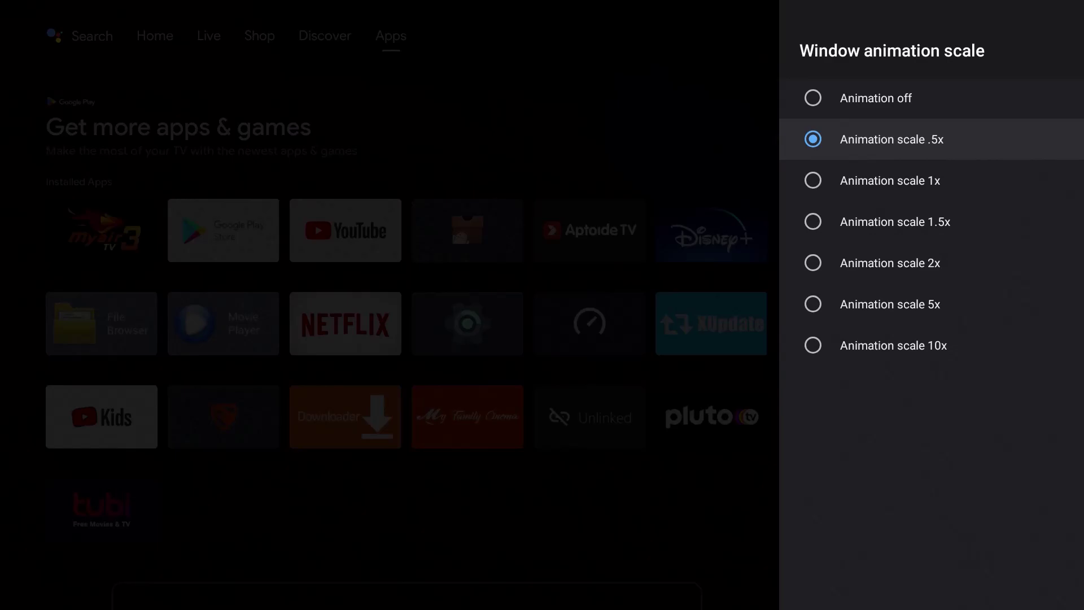
key(Return)
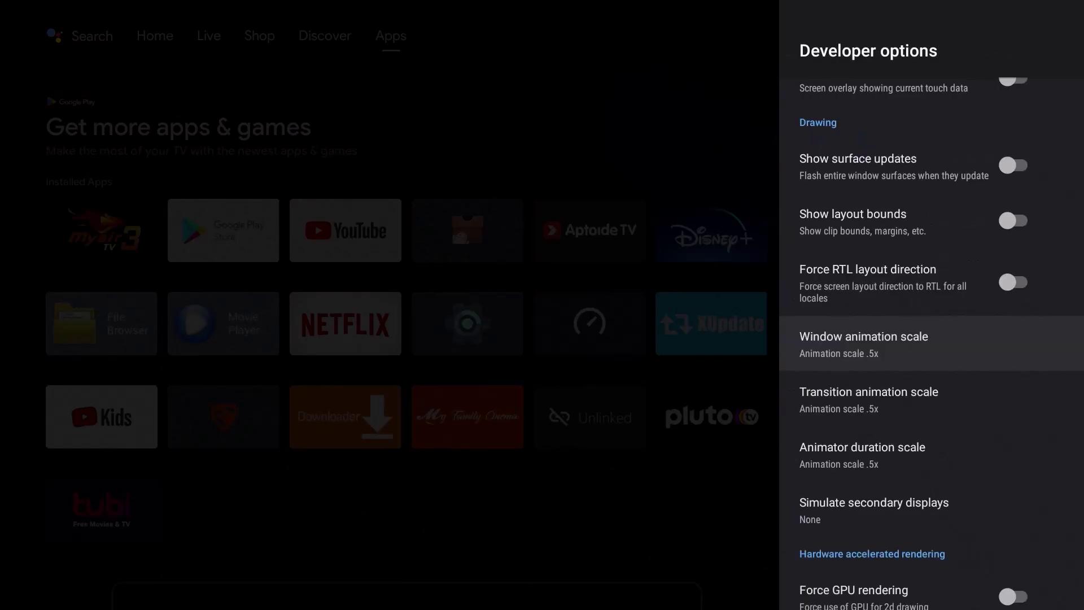
Step: Set Transition animation scale to .5x
key(Down)
key(Return)
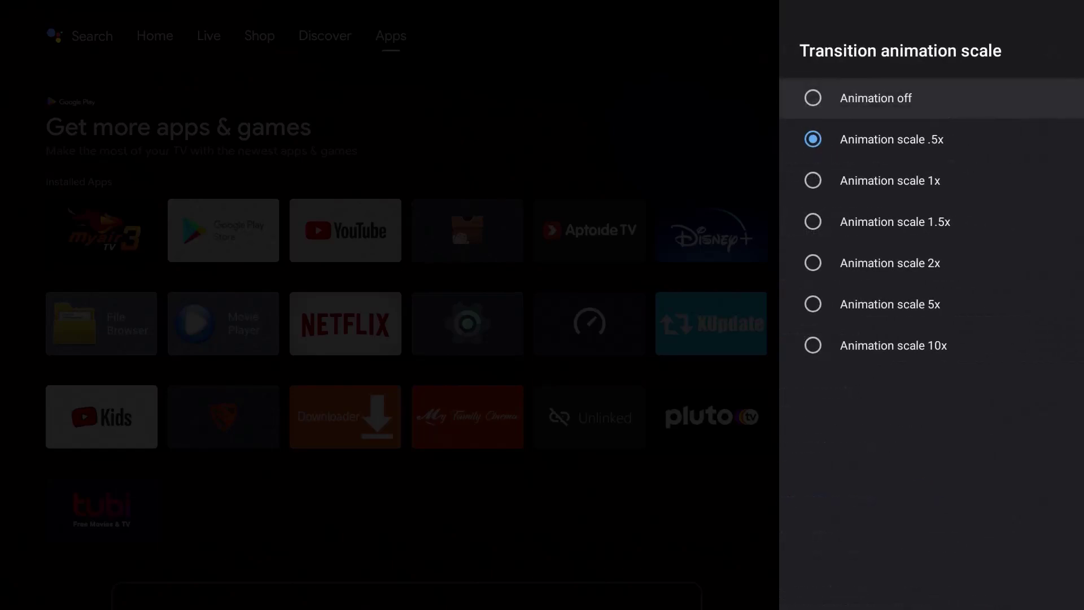
key(Down)
key(Down)
key(Down)
key(Up)
key(Up)
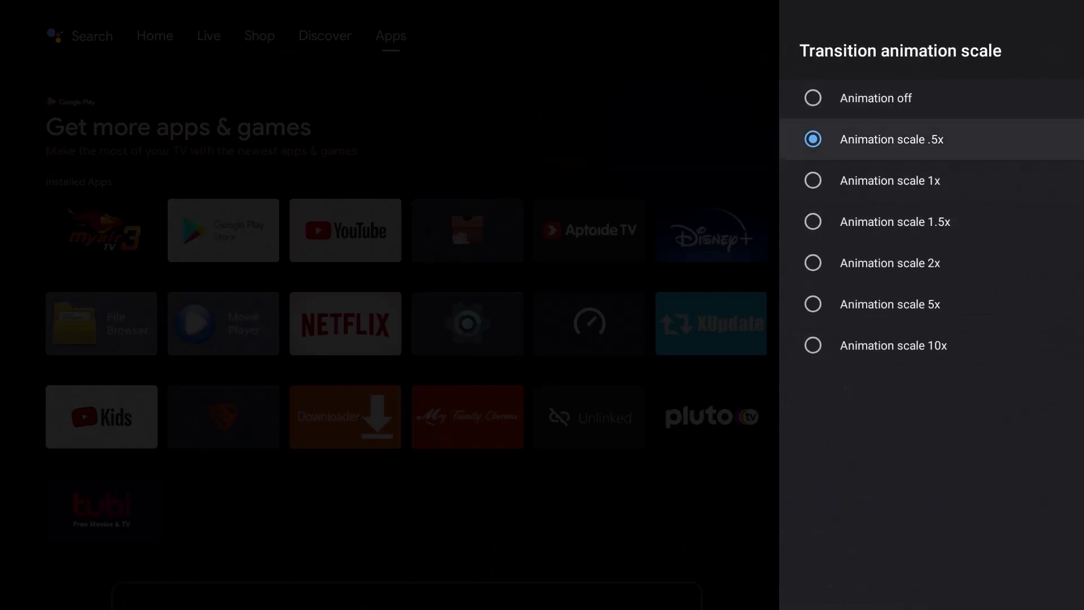
key(Return)
Step: Set Animator duration scale to .5x
key(Down)
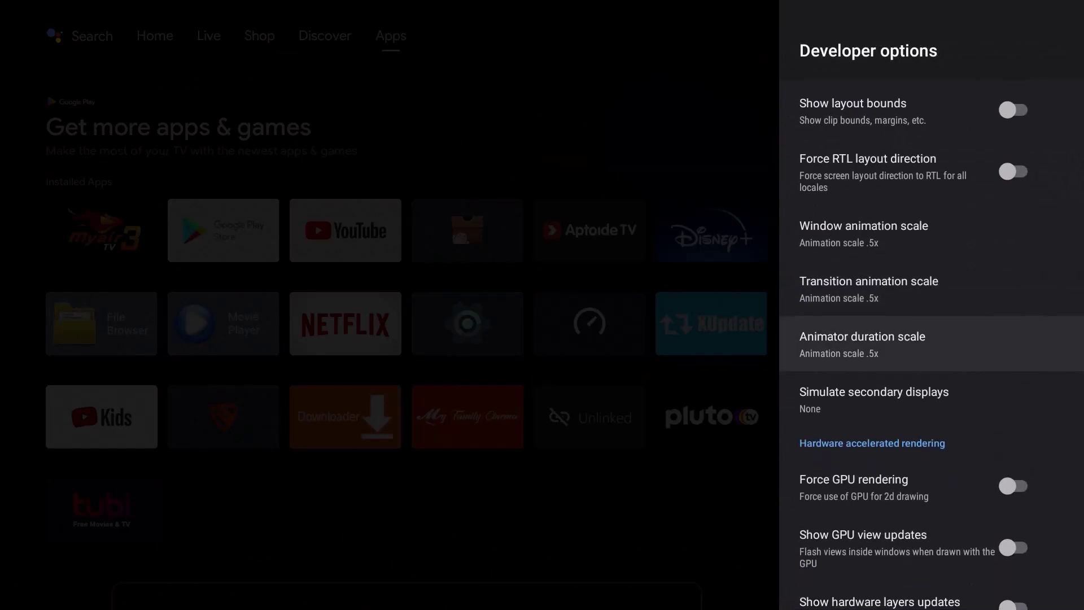
key(Return)
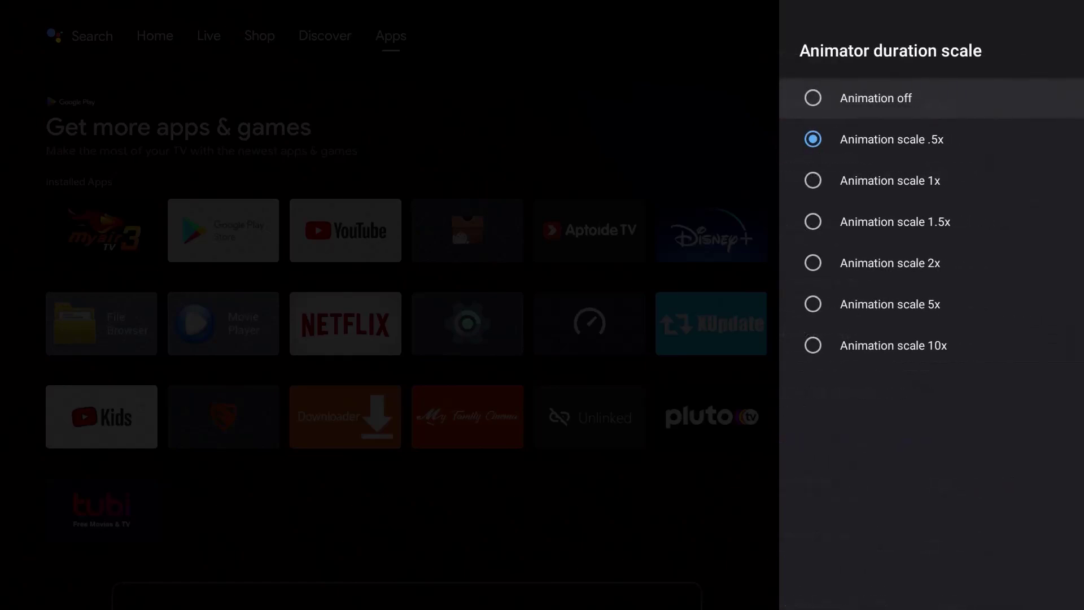
key(Down)
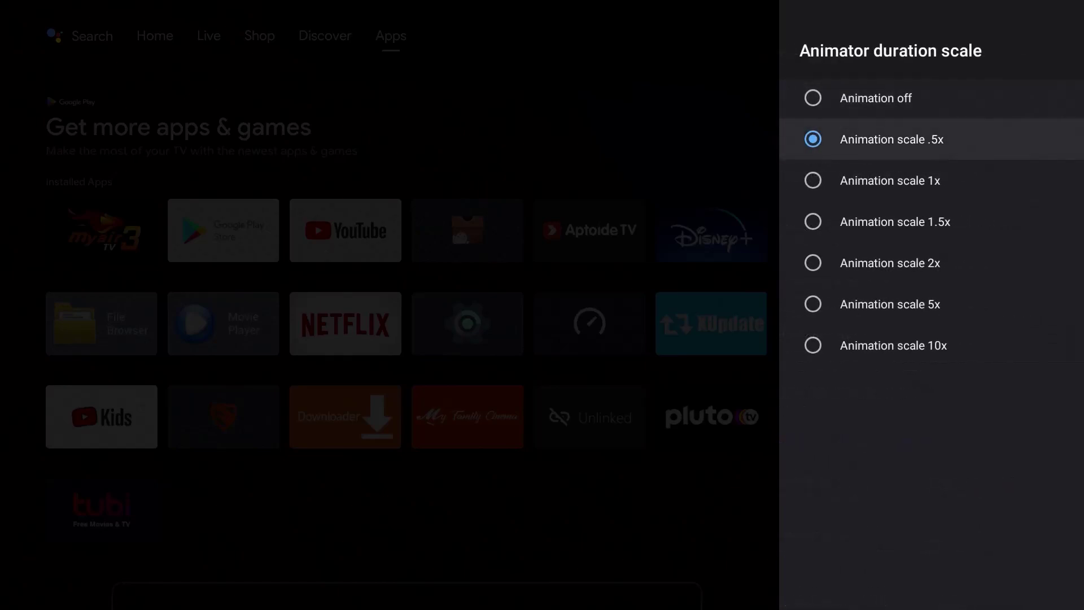
key(Return)
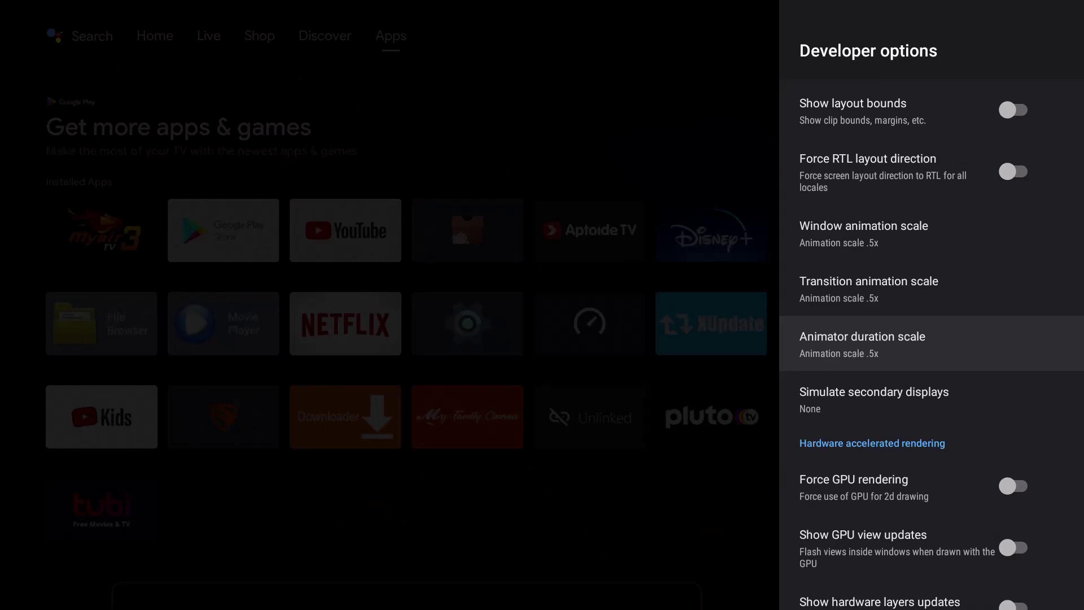
Step: Scroll down to the Apps section and confirm Force allow apps on external is on
key(Down)
key(Down)
key(Down)
key(Down)
key(Down)
key(Down)
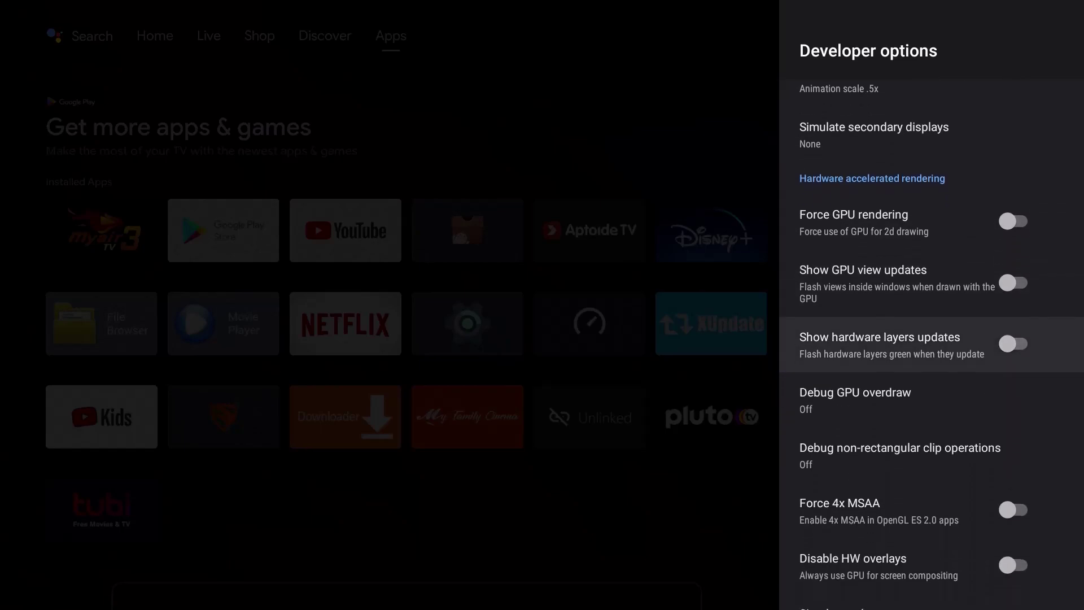
key(Down)
key(Down)
key(Down)
key(Down)
key(Down)
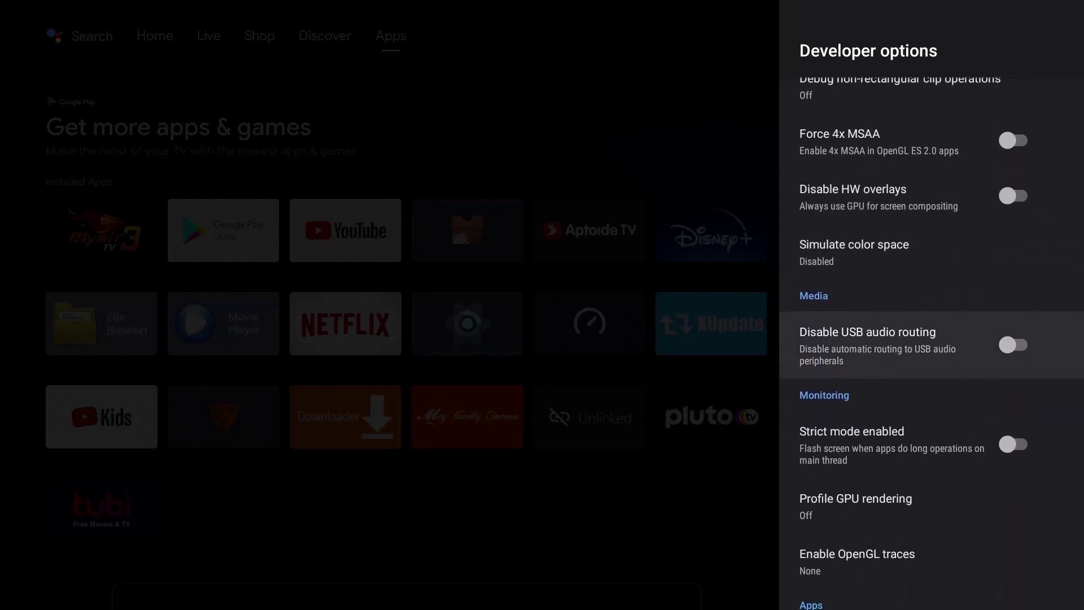
key(Down)
key(Down)
key(Down)
key(Down)
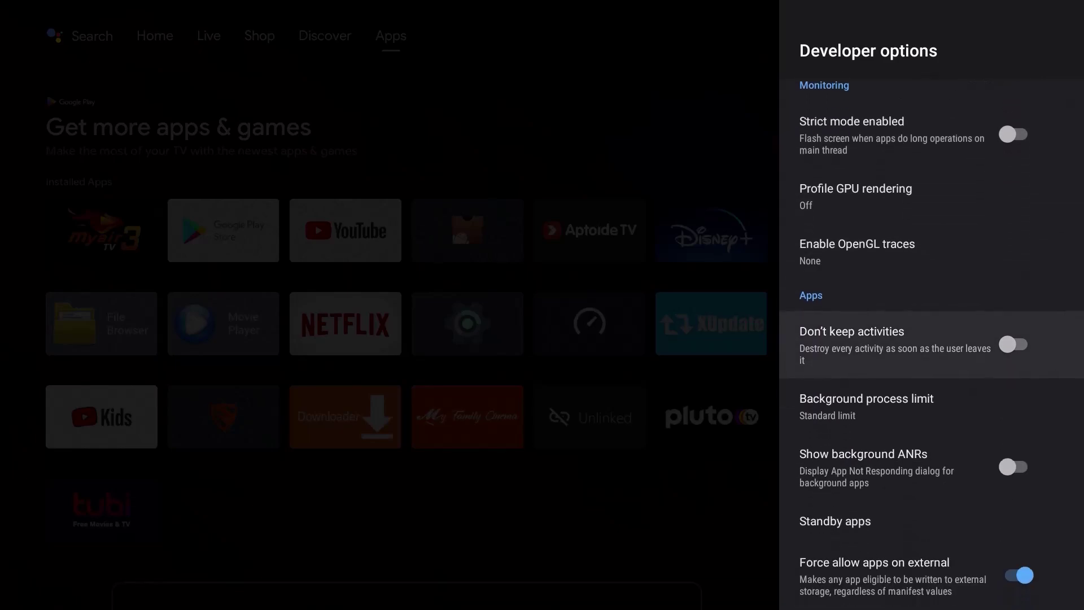
key(Down)
key(Down)
key(Down)
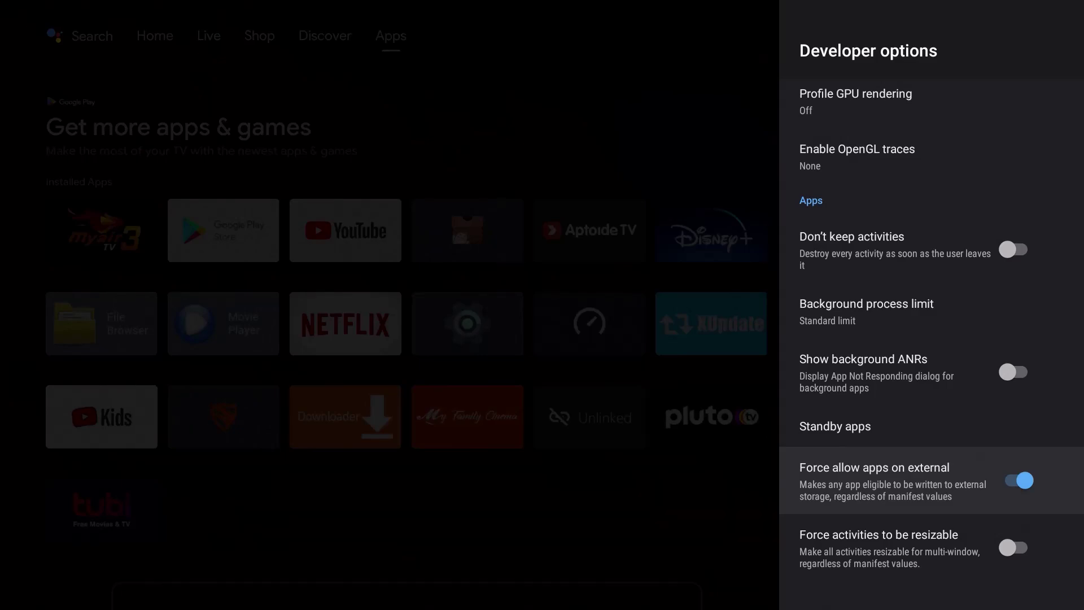
Step: Leave Developer options and return to the Apps page
key(Down)
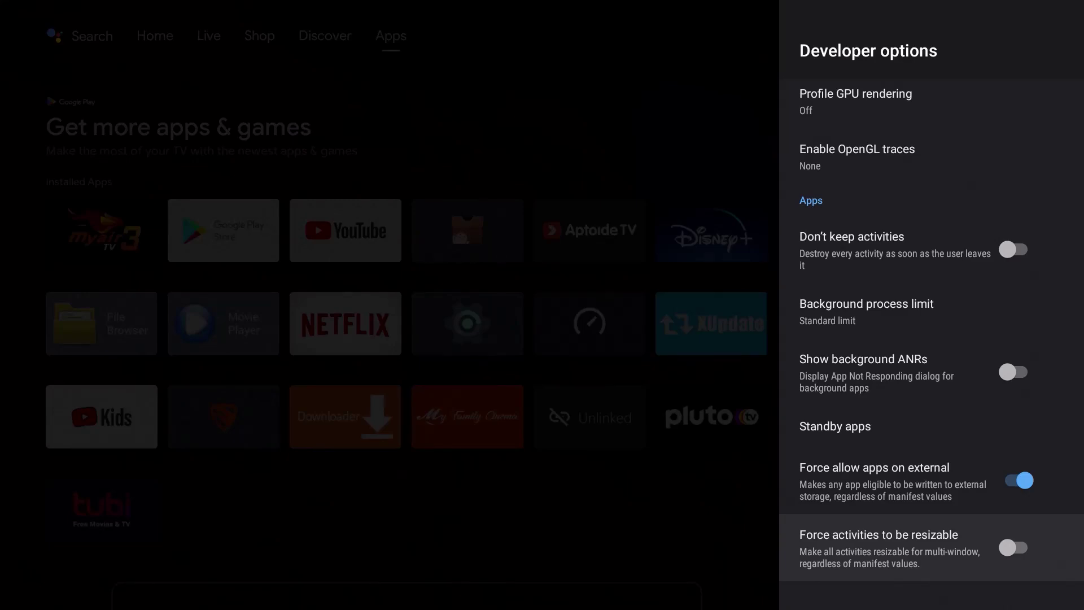
key(Escape)
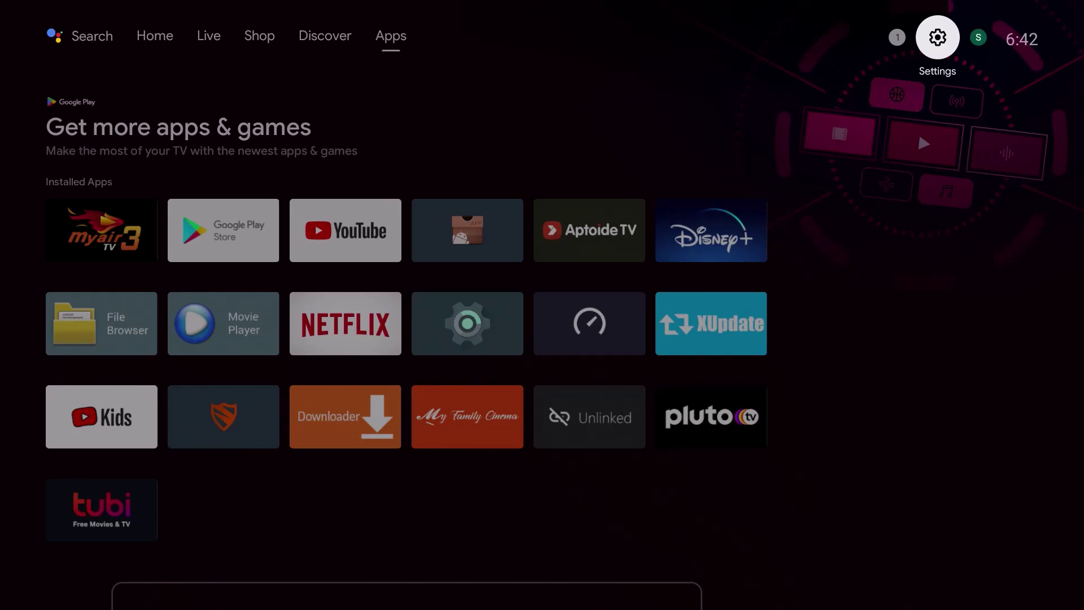
Step: Move from the Apps tab across the top bar to the Home tab
key(Left)
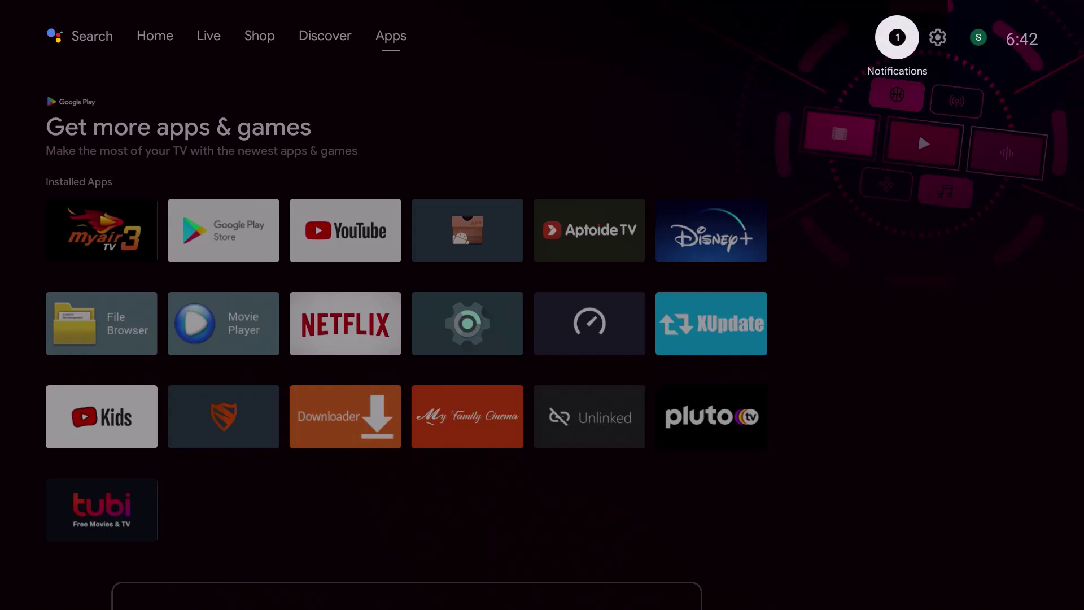
key(Down)
key(Down)
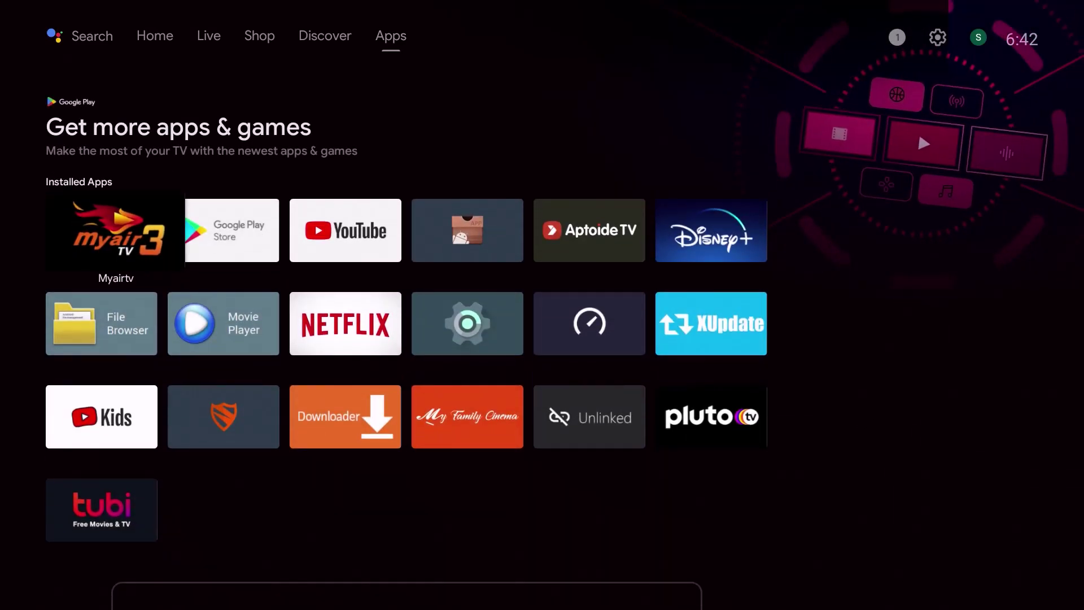
key(Up)
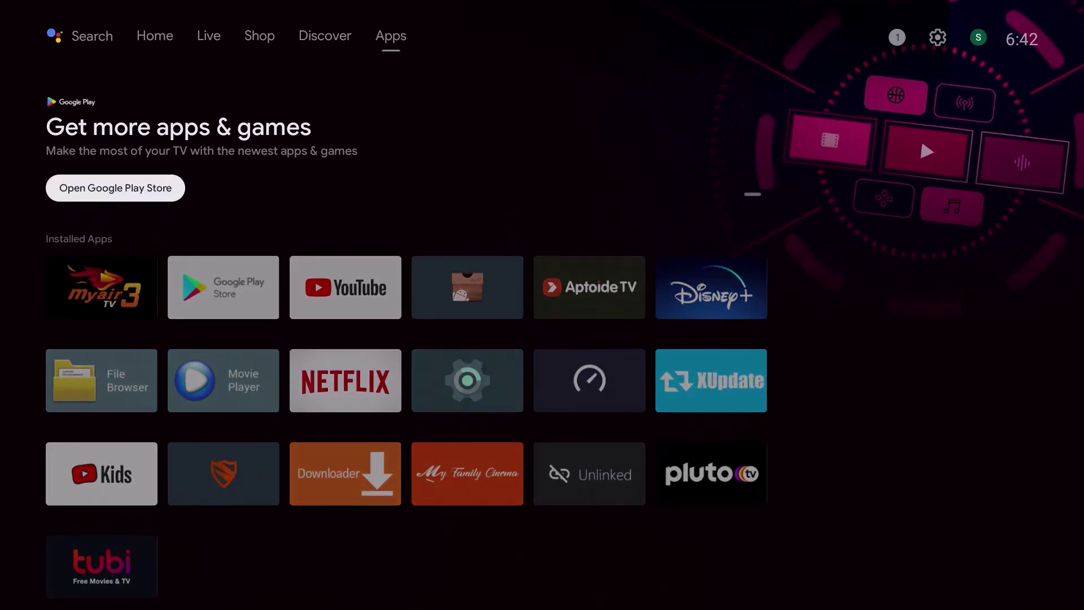
key(Up)
key(Left)
key(Left)
key(Left)
key(Left)
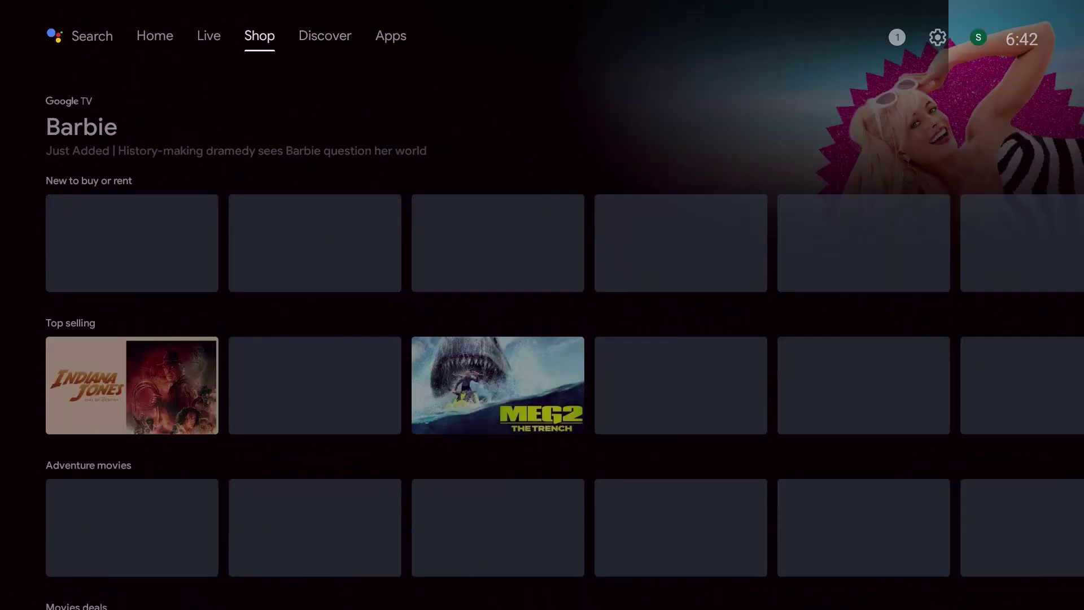
key(Right)
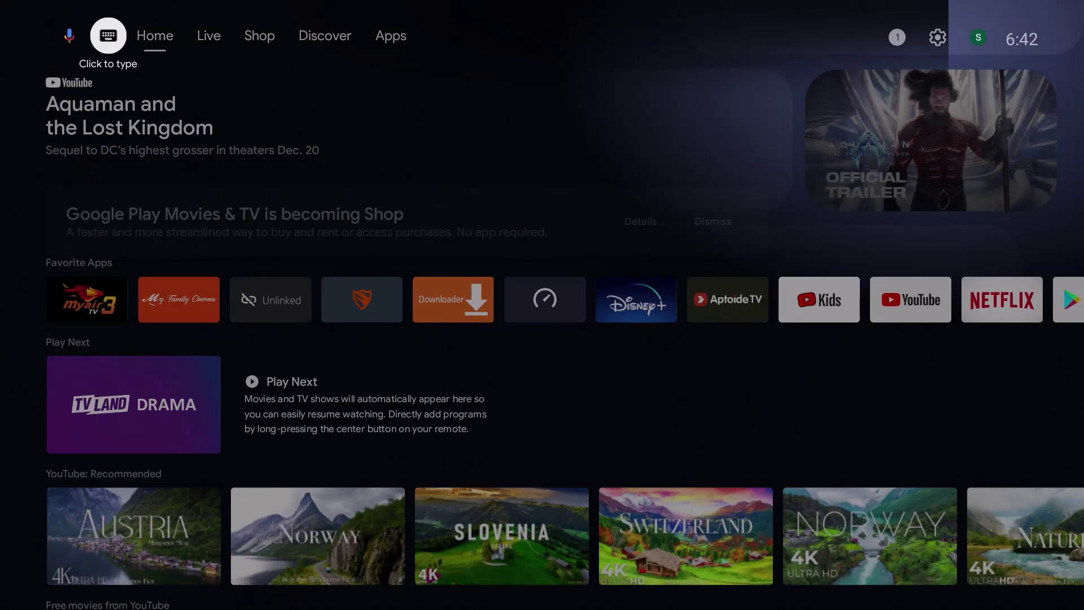
key(Right)
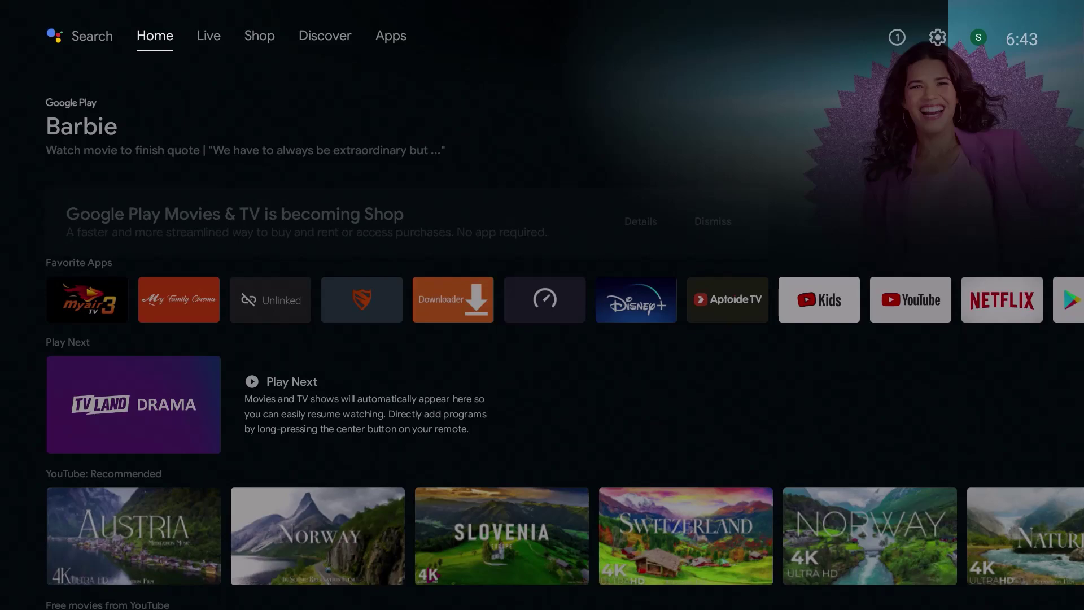
key(Right)
key(Left)
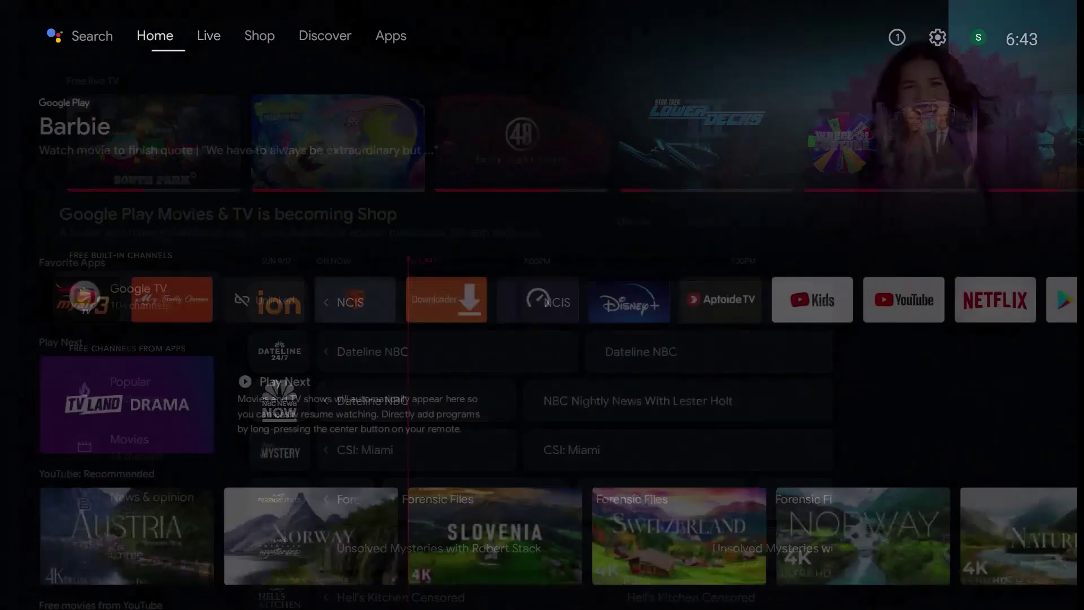